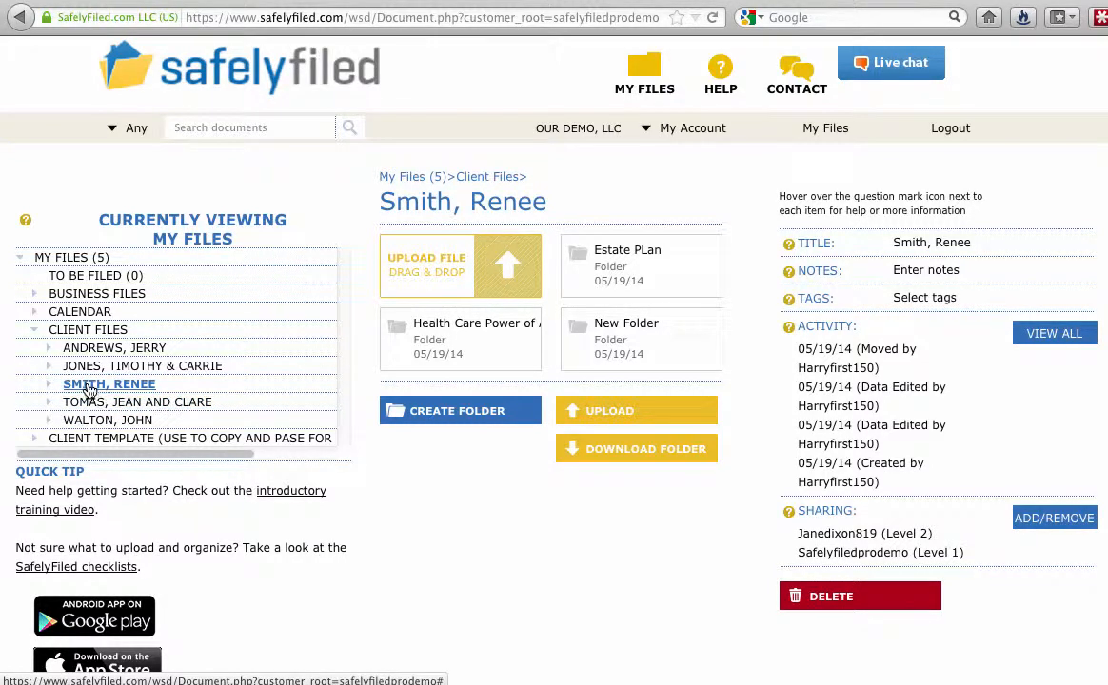
Step: Browse the client folder's Estate Plan subfolder, then open the account-wide Manage Sharing page
click(87, 384)
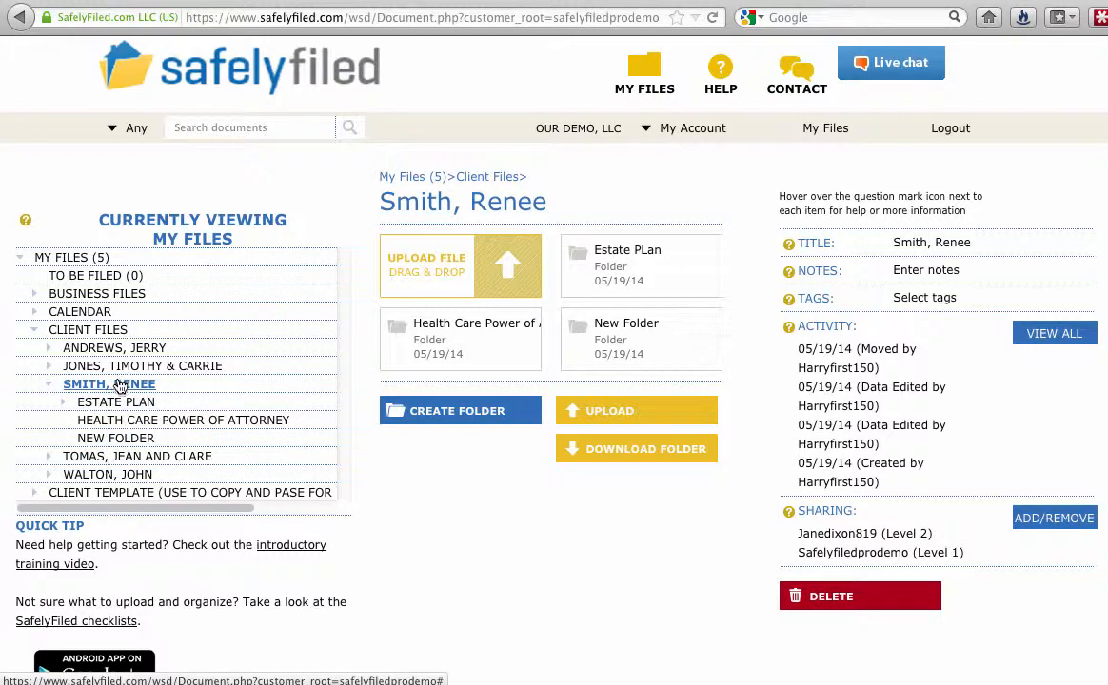
click(107, 402)
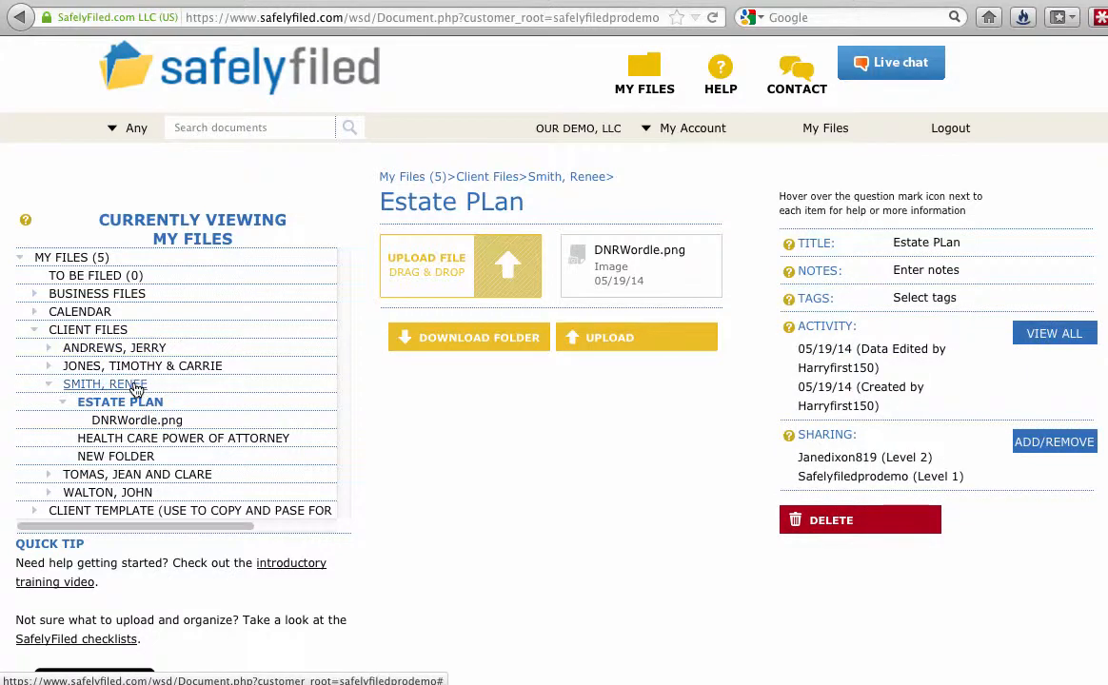
click(136, 386)
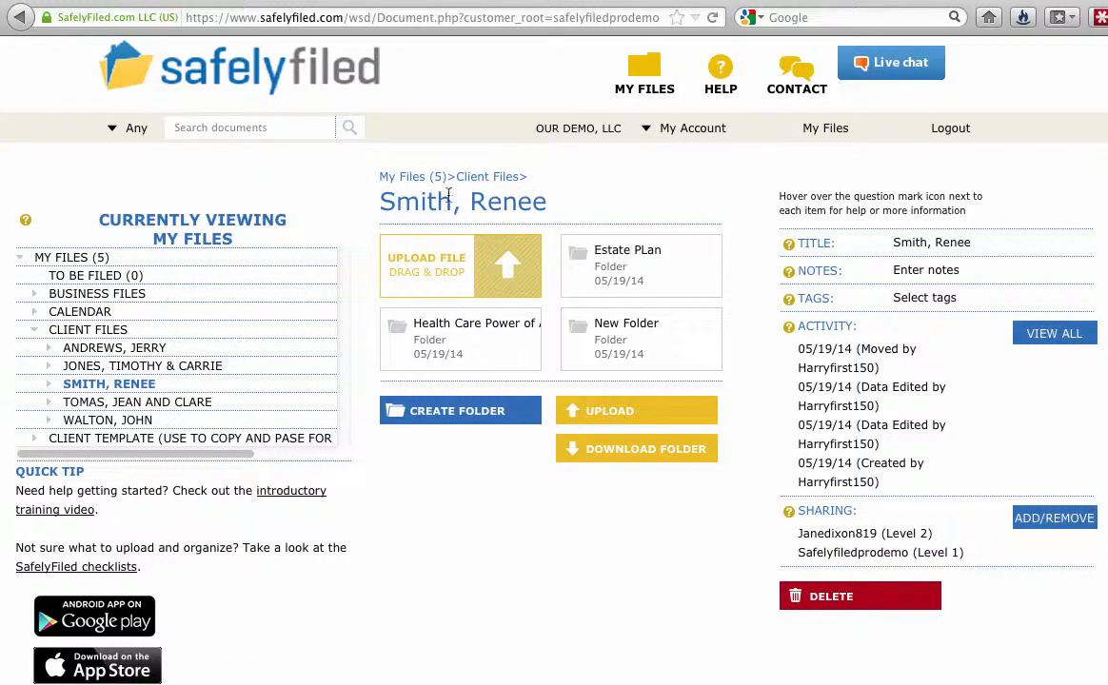
click(1052, 521)
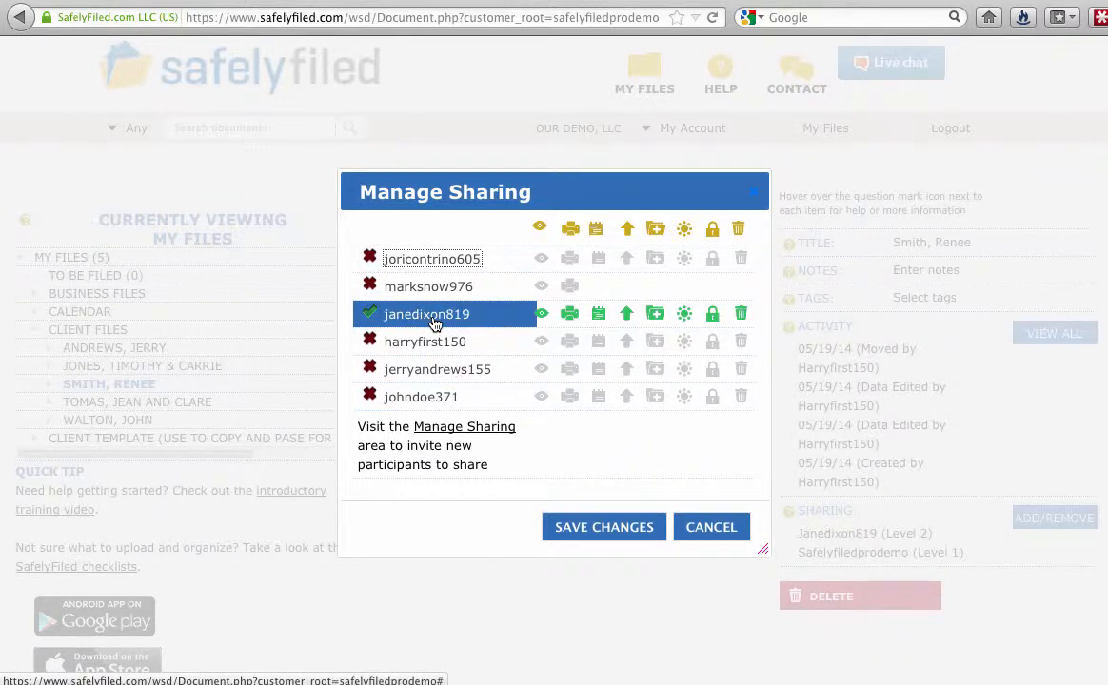
click(483, 433)
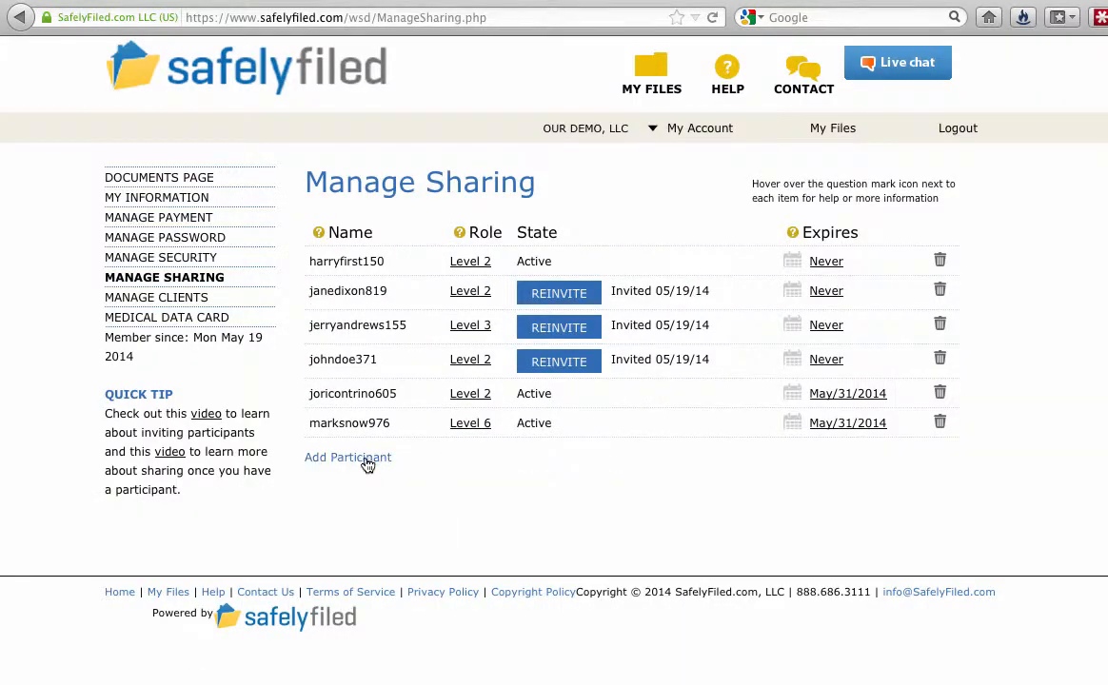
Step: Add a new participant with the user's first name, last name and suggested e-mail address
click(361, 463)
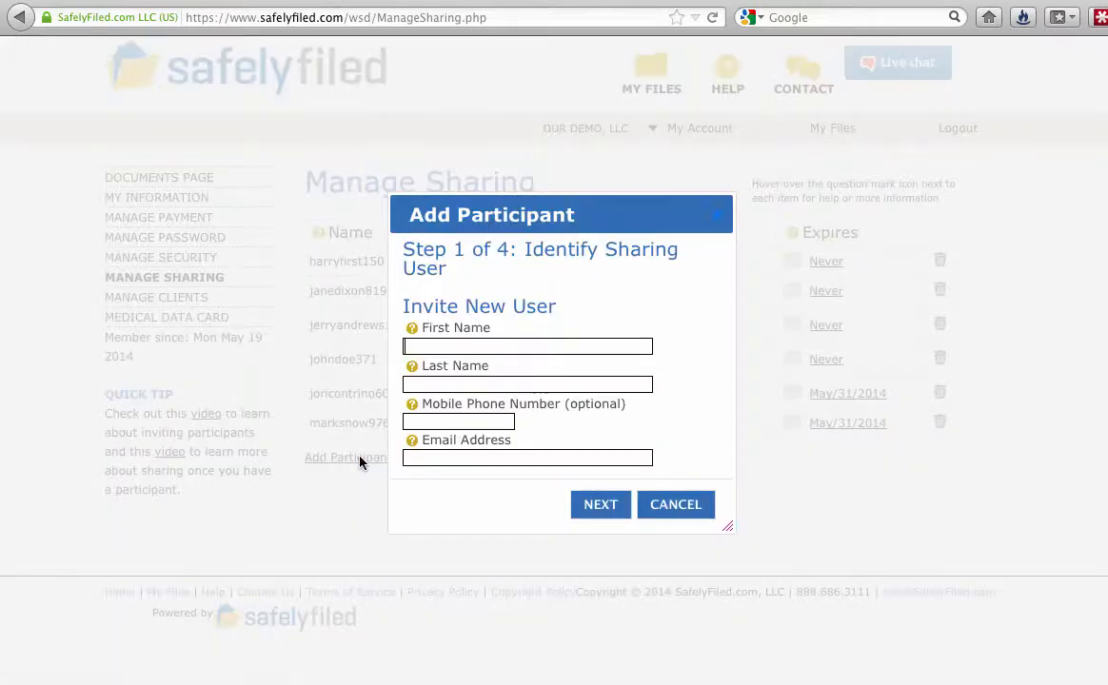
key(Down)
key(Tab)
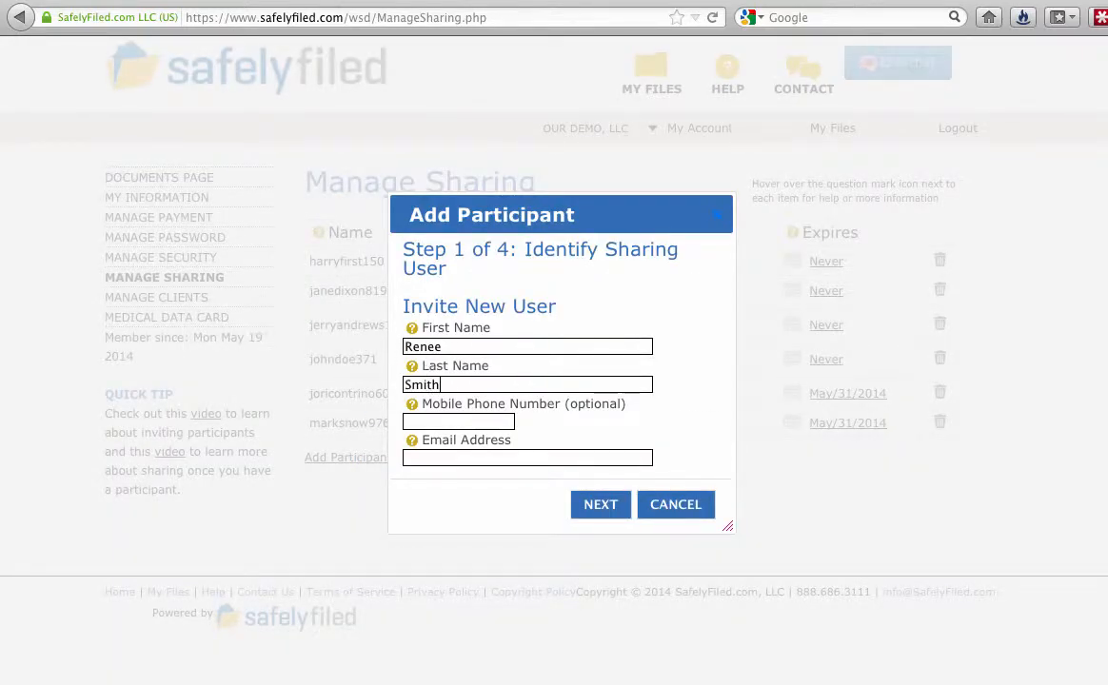
key(Tab)
click(432, 460)
text(terri)
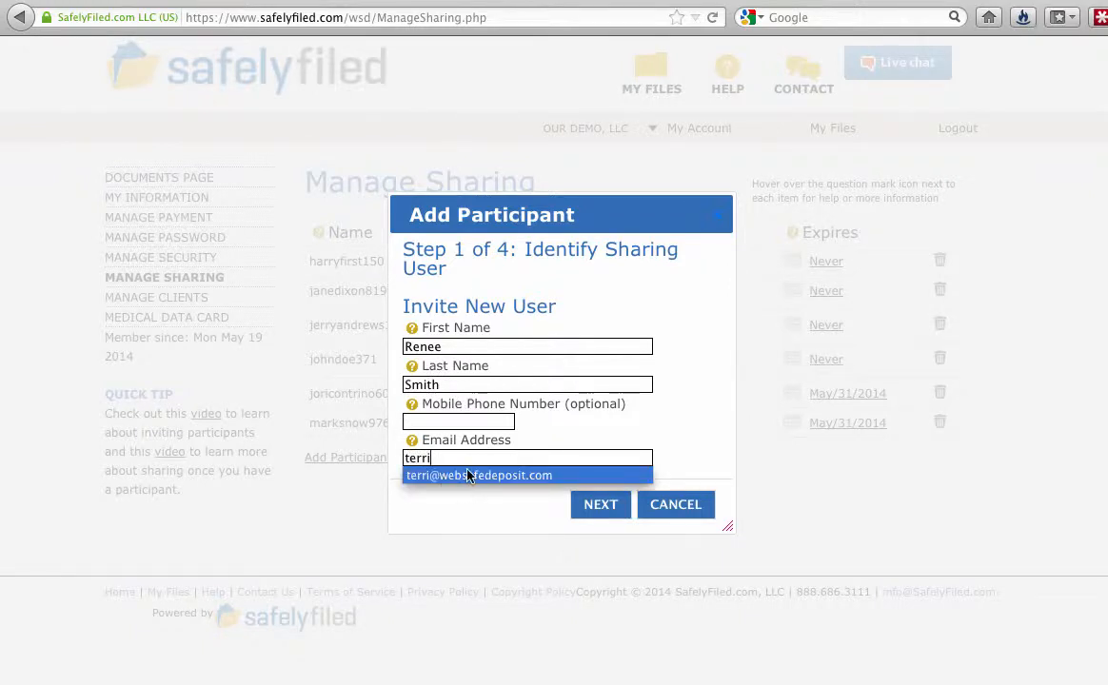
click(468, 476)
click(592, 511)
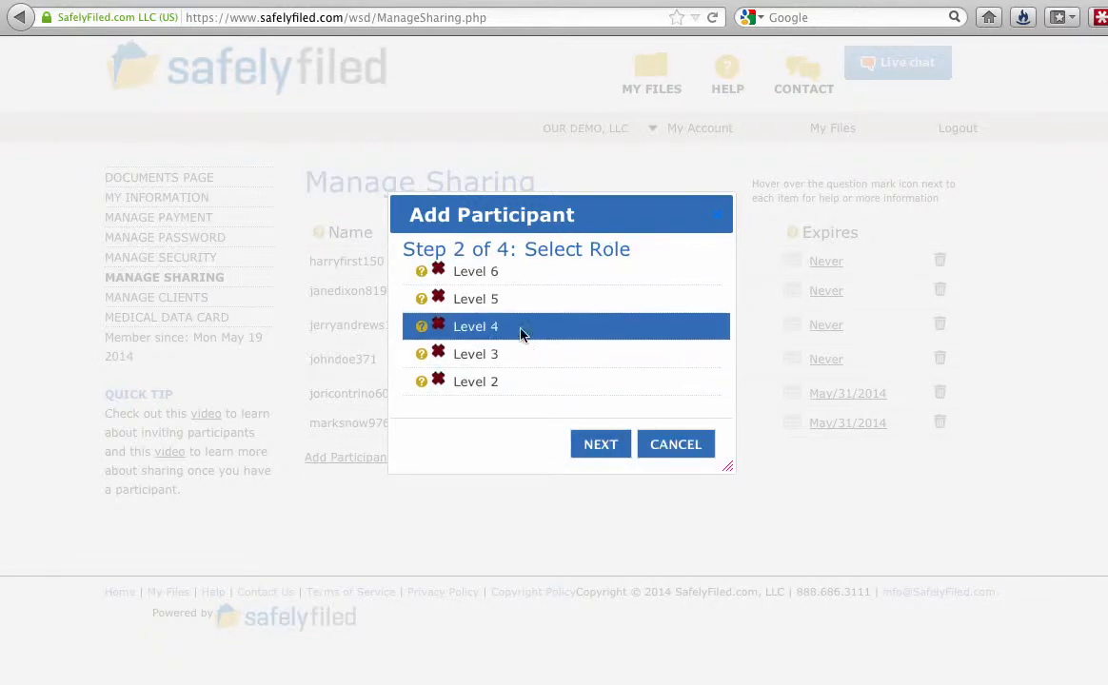
Step: Compare the role levels' help descriptions and assign the new participant Level 3
mouse_move(424, 274)
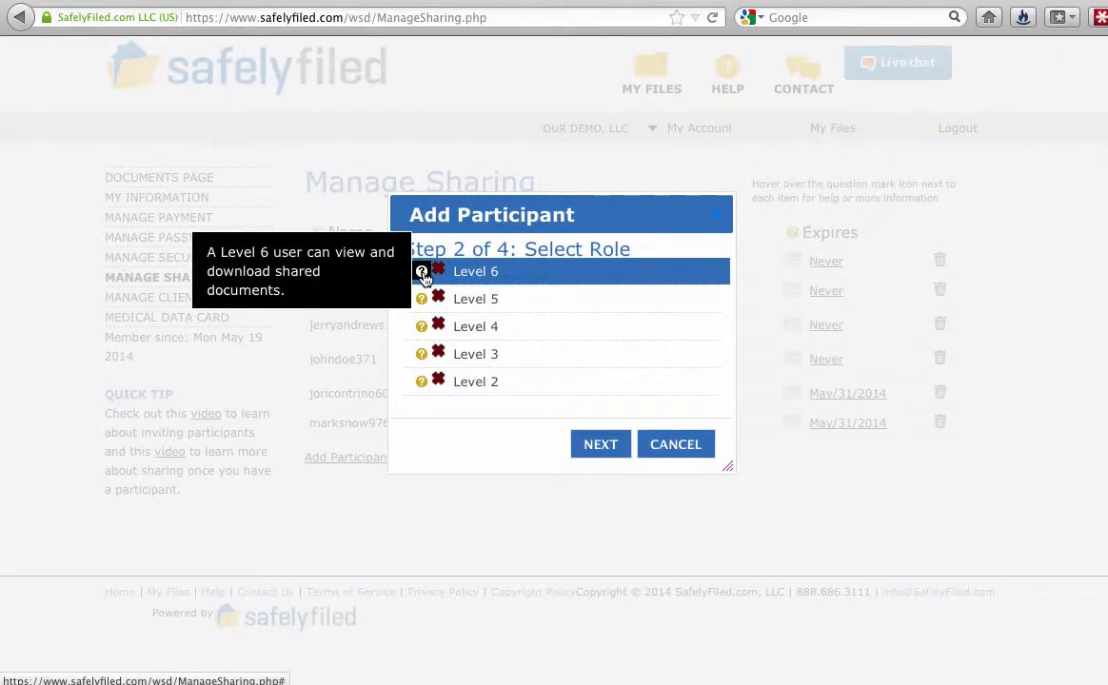
mouse_move(424, 300)
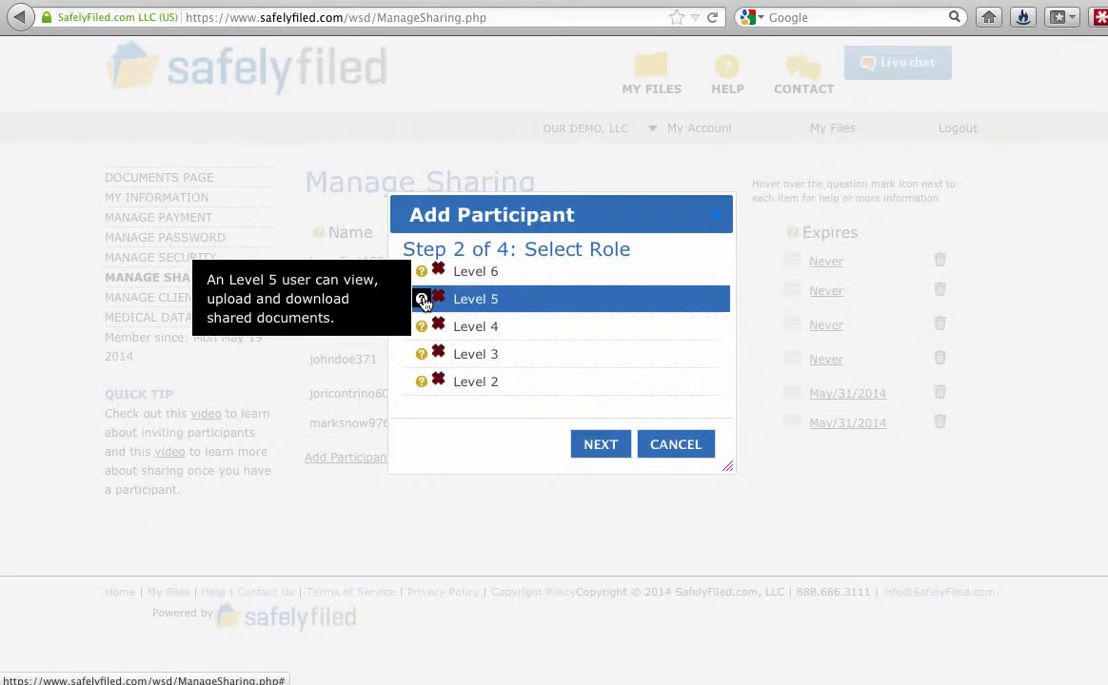
mouse_move(422, 327)
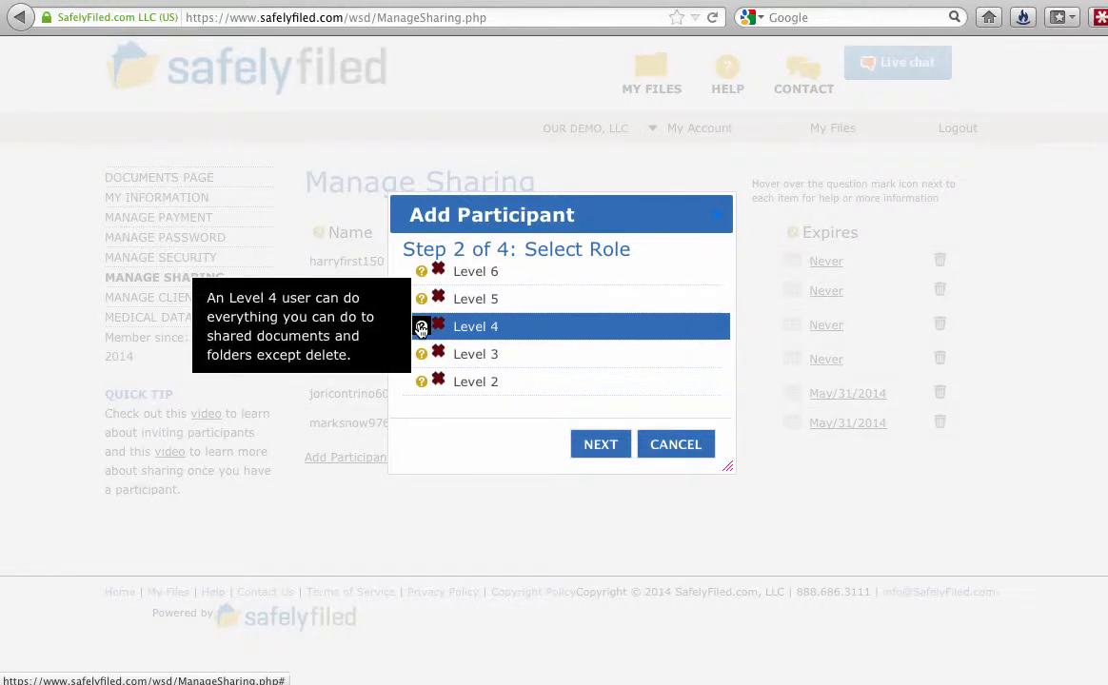
mouse_move(422, 354)
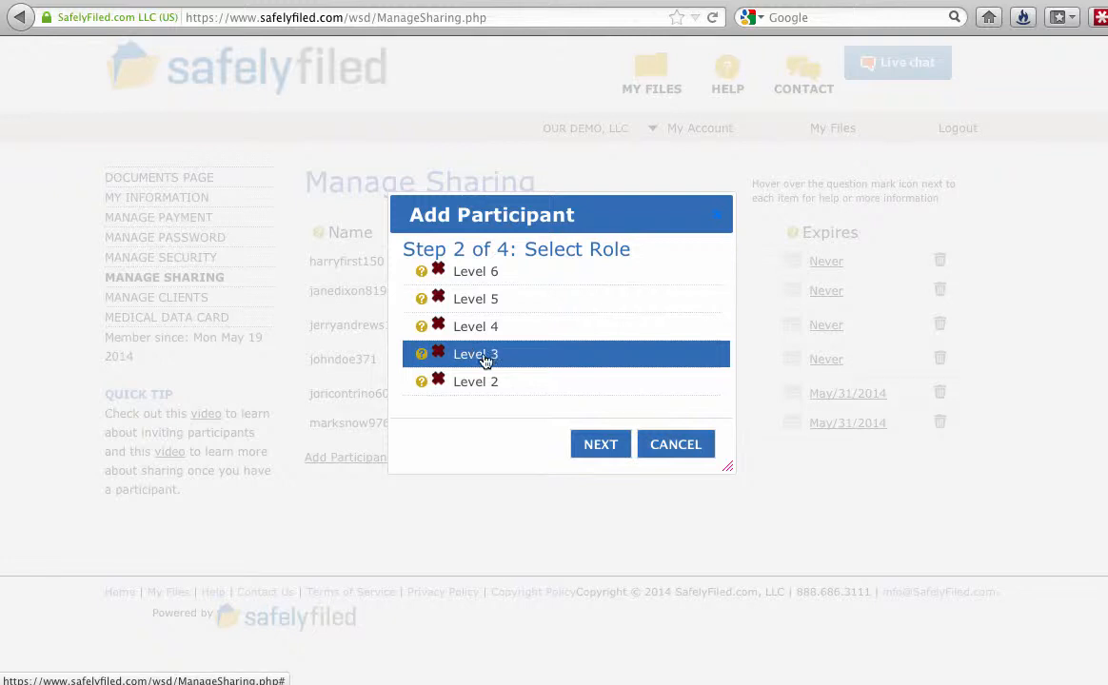
click(479, 359)
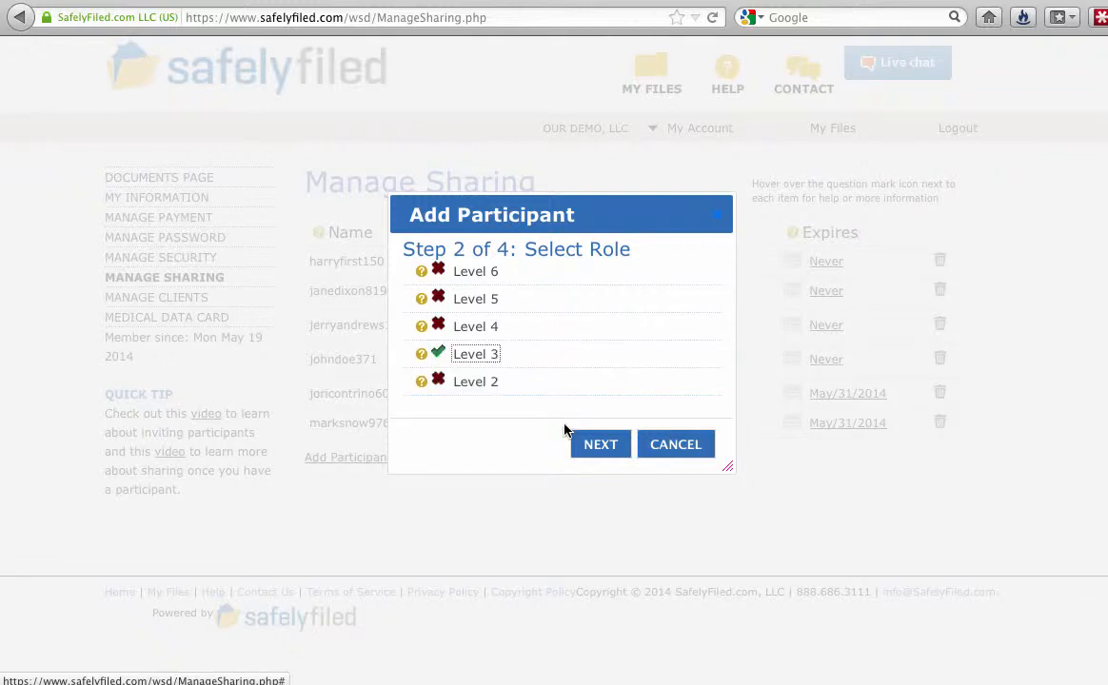
Step: Set the participant's access to never expire, save them, and dismiss the Starting Tip
click(601, 445)
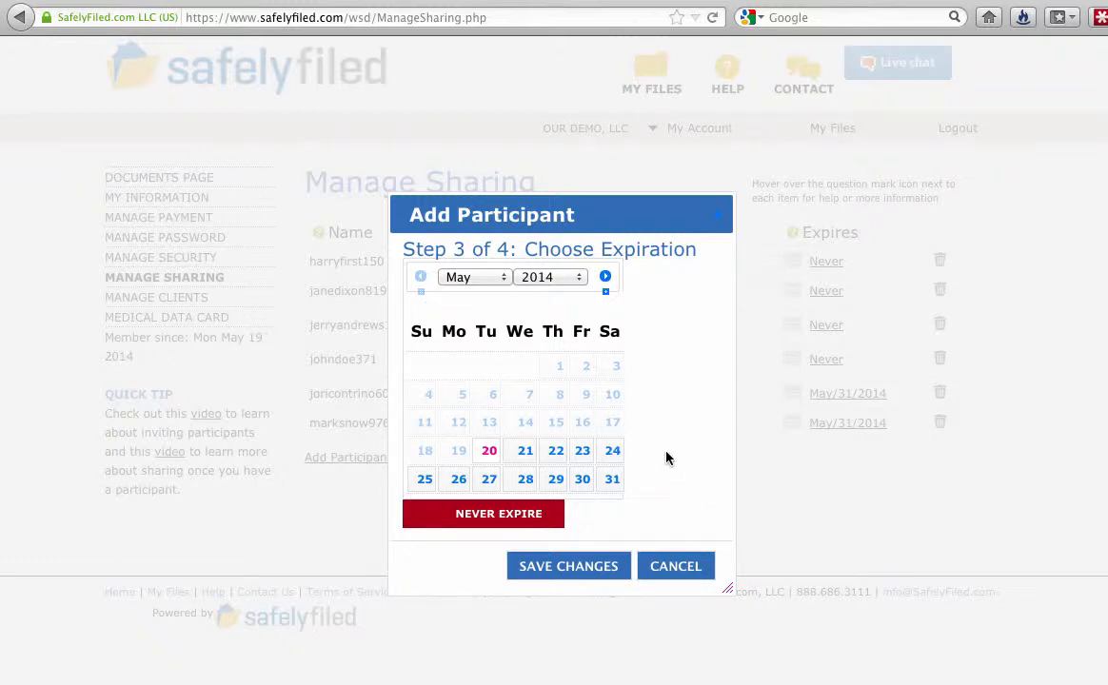
click(495, 514)
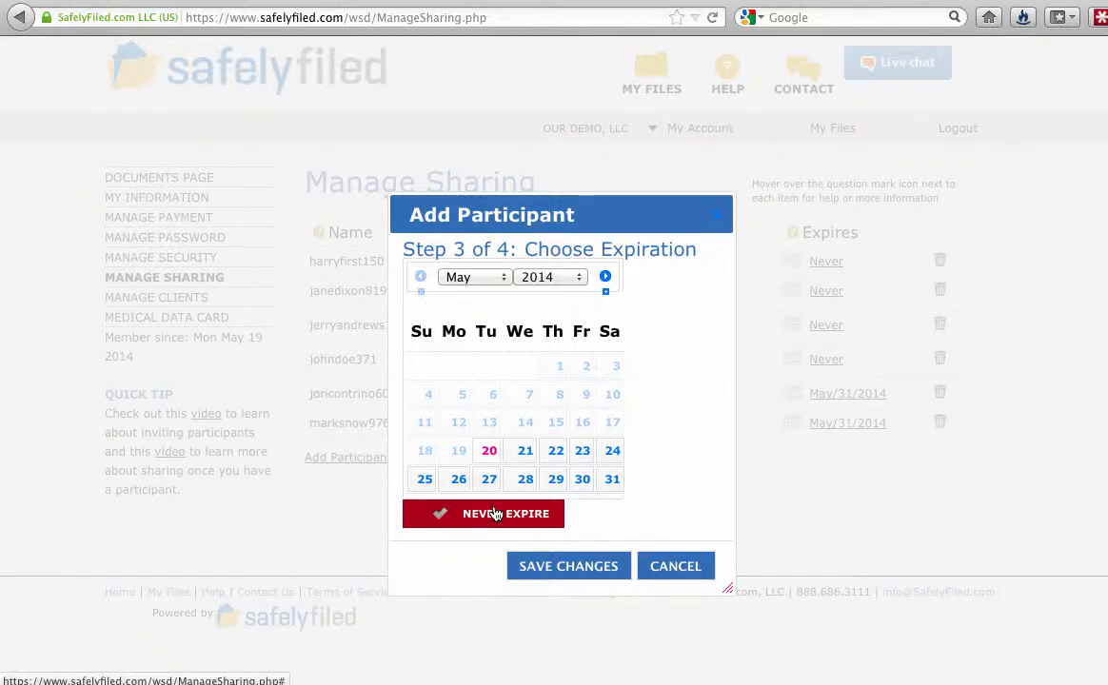
click(560, 568)
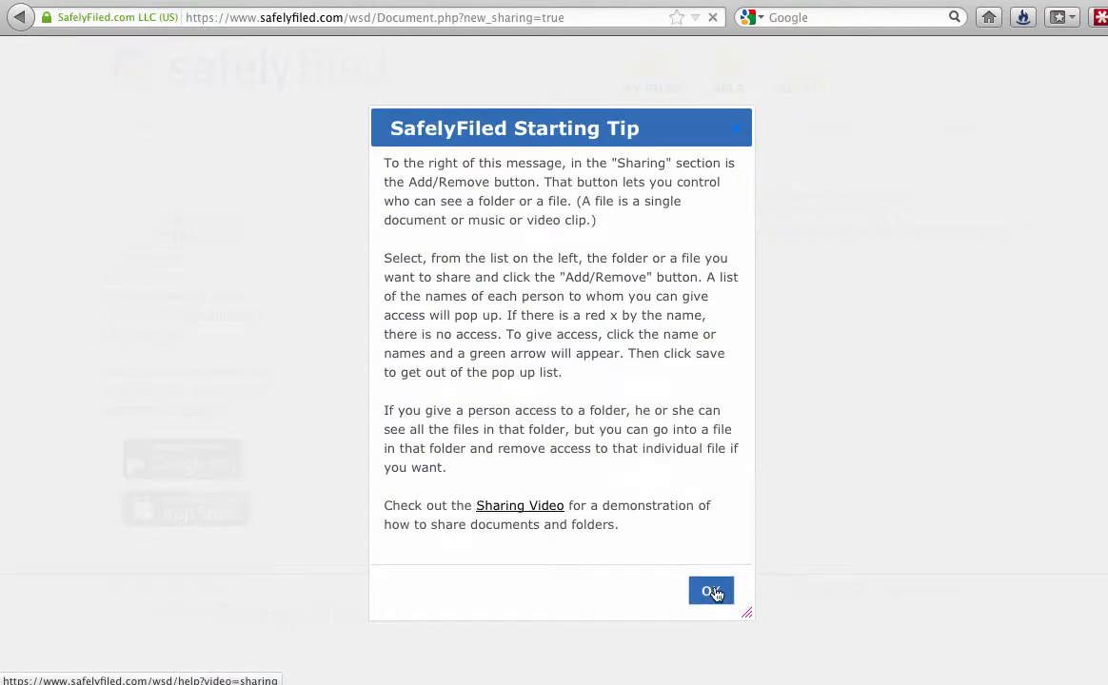
click(712, 592)
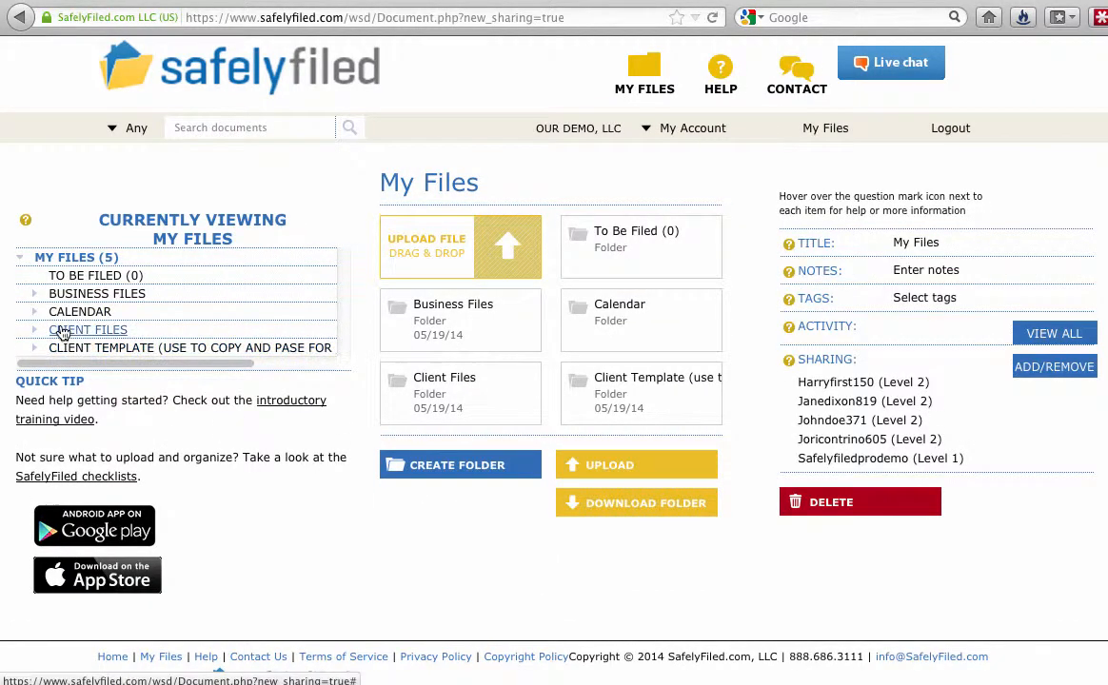
Step: Share the client's folder under Client Files with the new participant and save the sharing
click(61, 331)
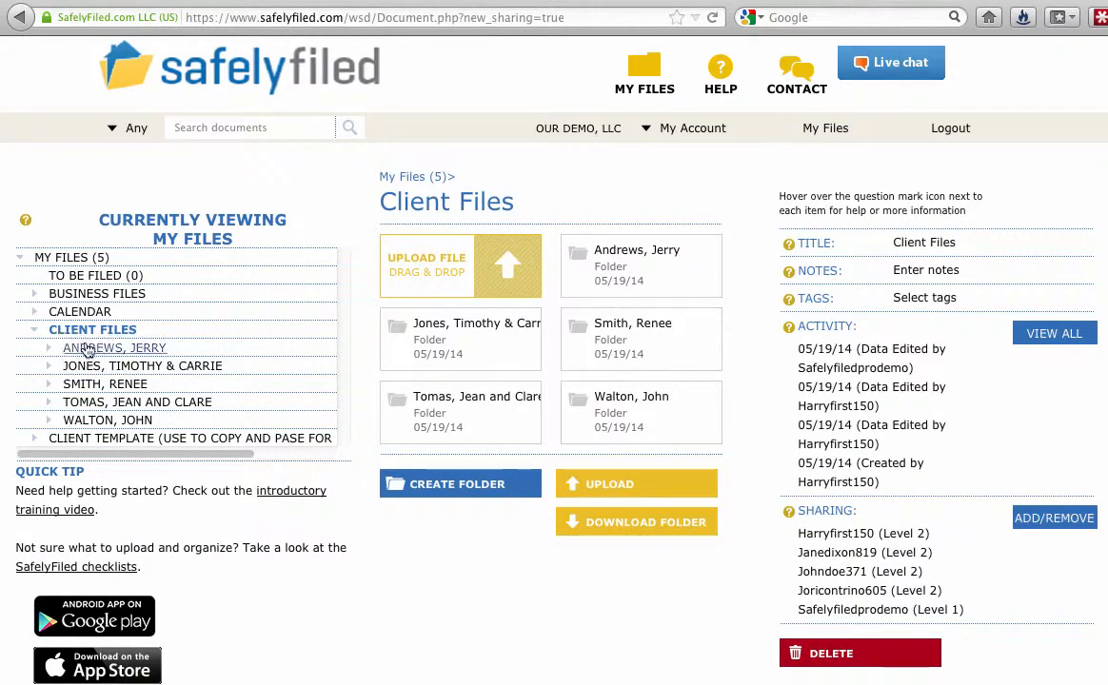
click(109, 385)
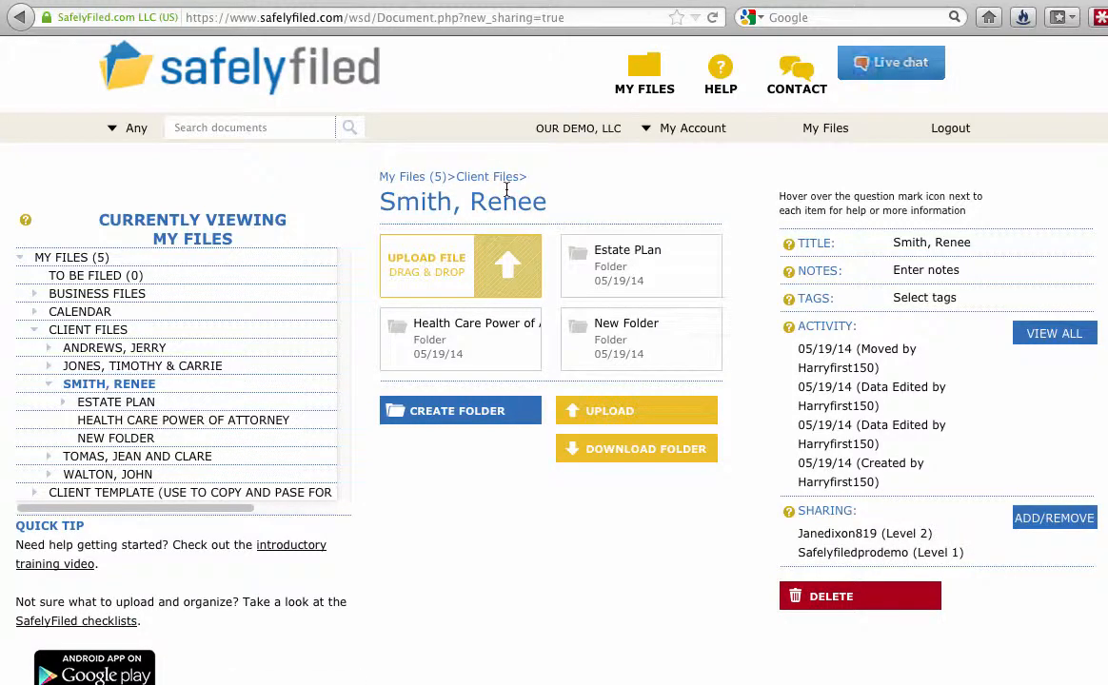
click(1054, 519)
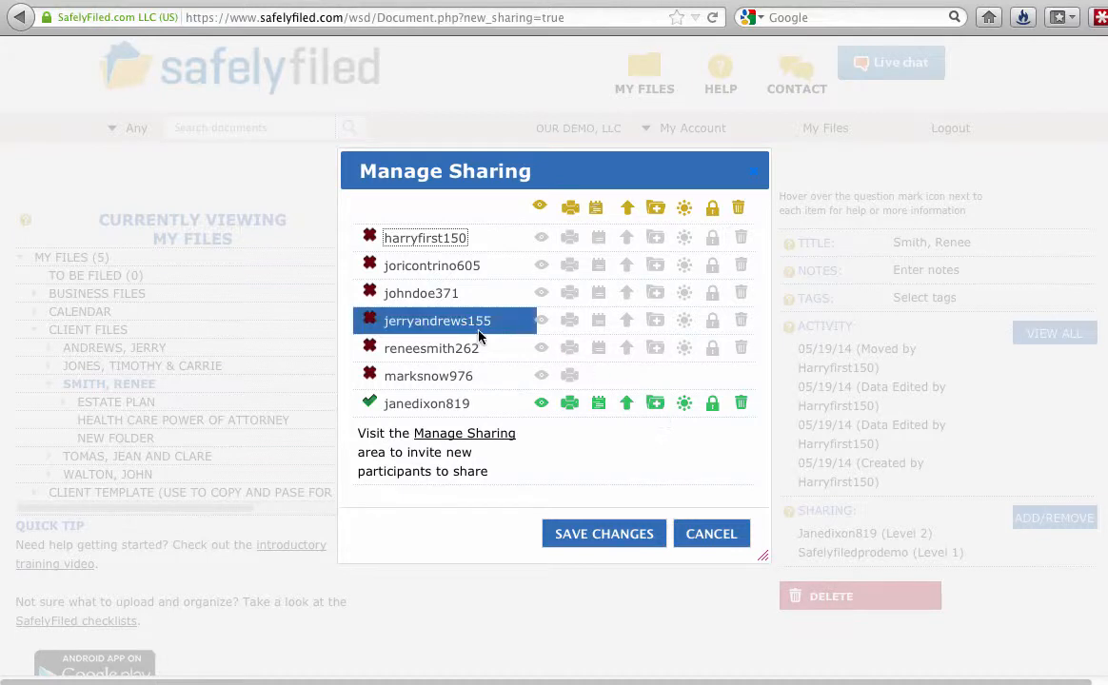
click(425, 352)
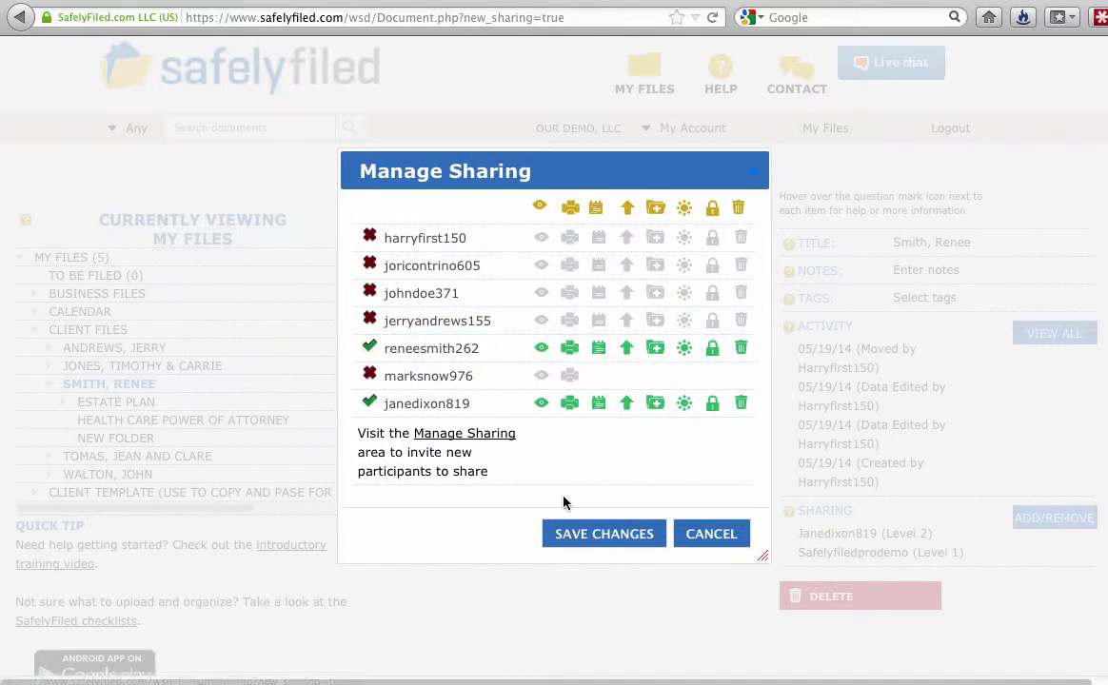
click(576, 533)
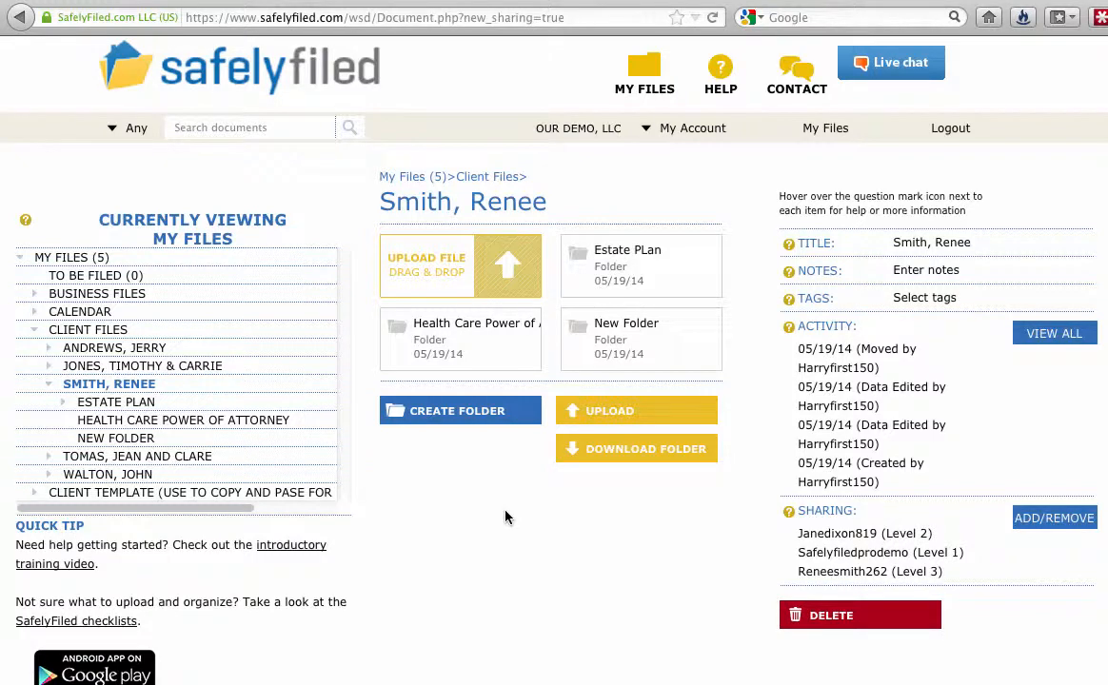
Step: Re-expand the client folder's subfolders and open its New Folder subfolder
click(112, 385)
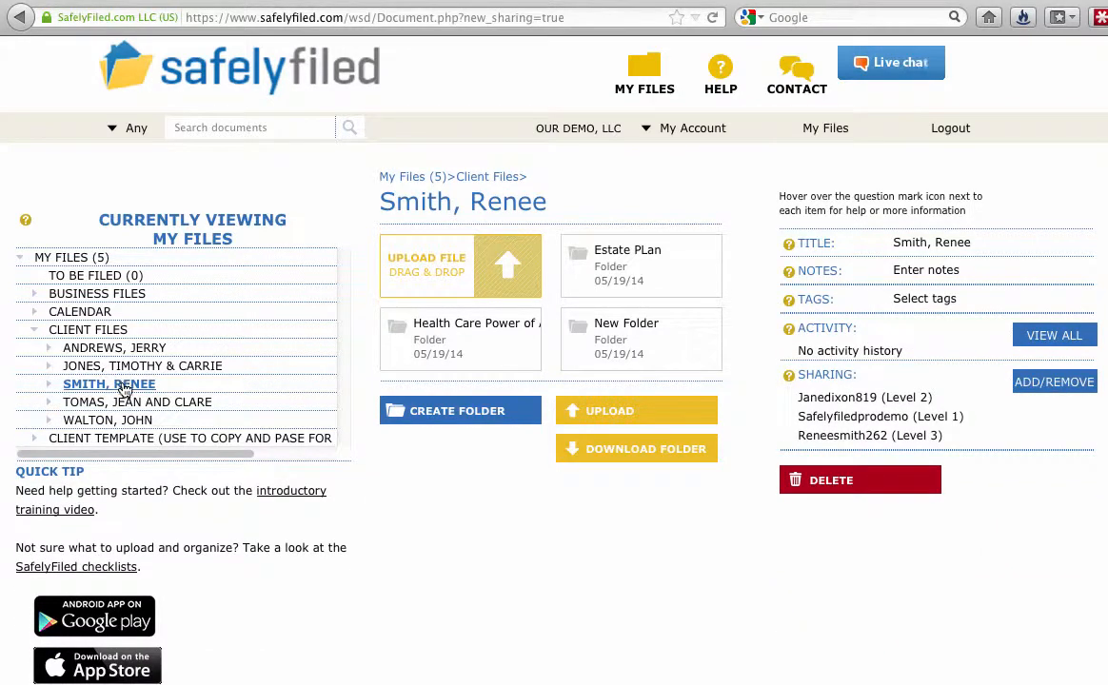
click(96, 386)
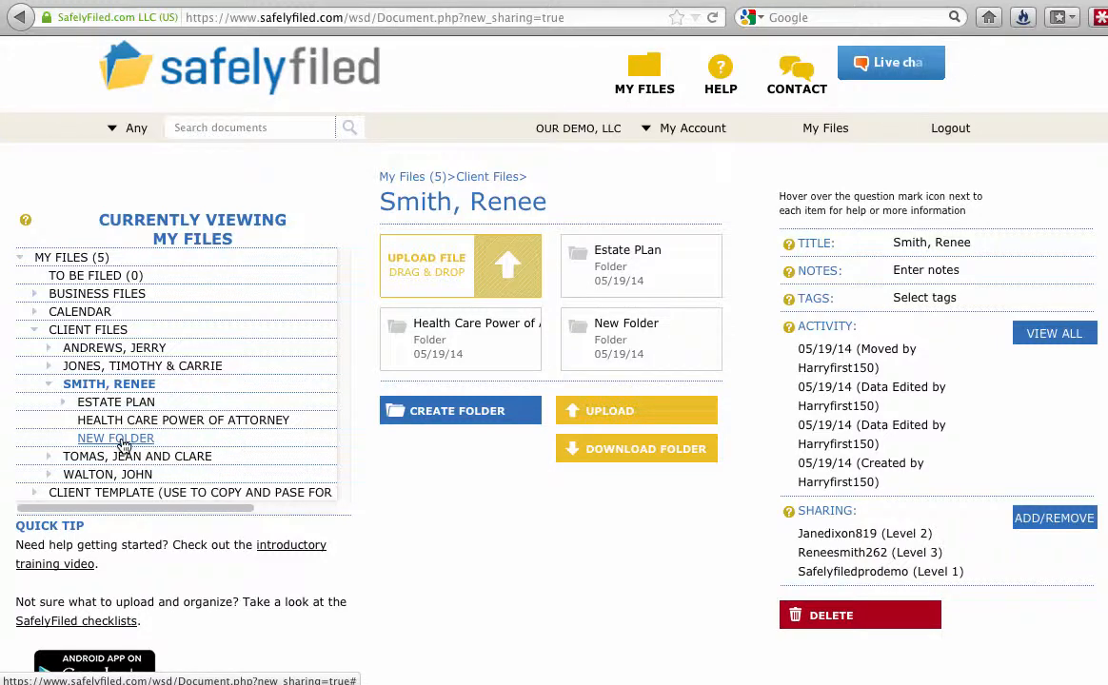
click(116, 439)
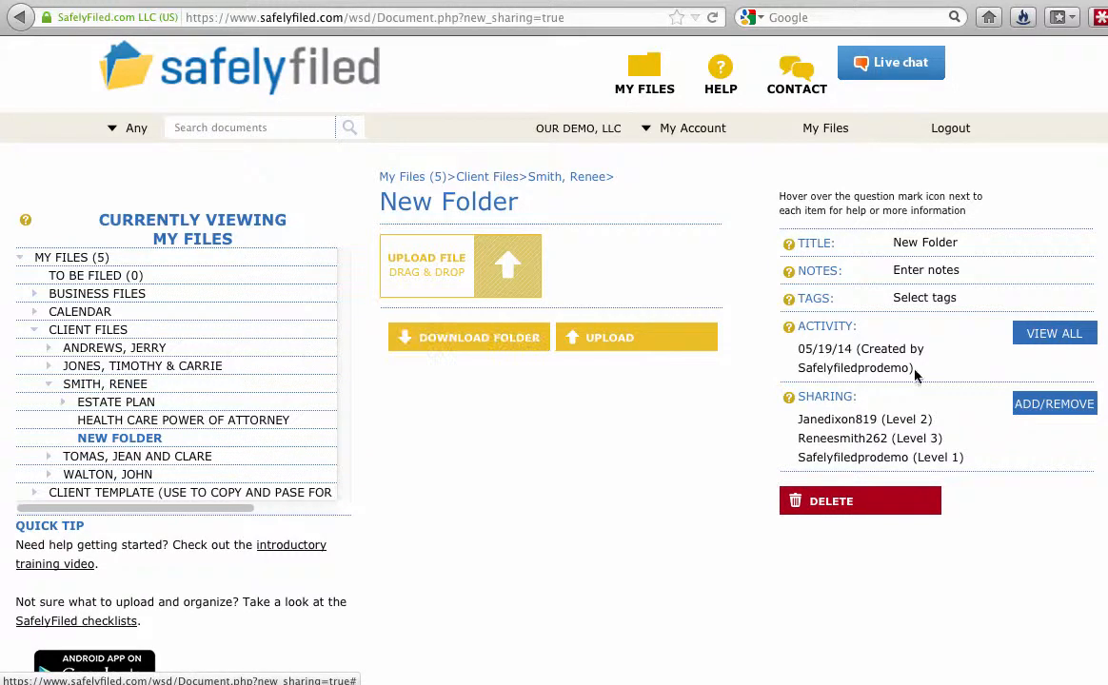
Step: Revoke the new participant's access to New Folder only, then return to the parent client folder
click(1063, 405)
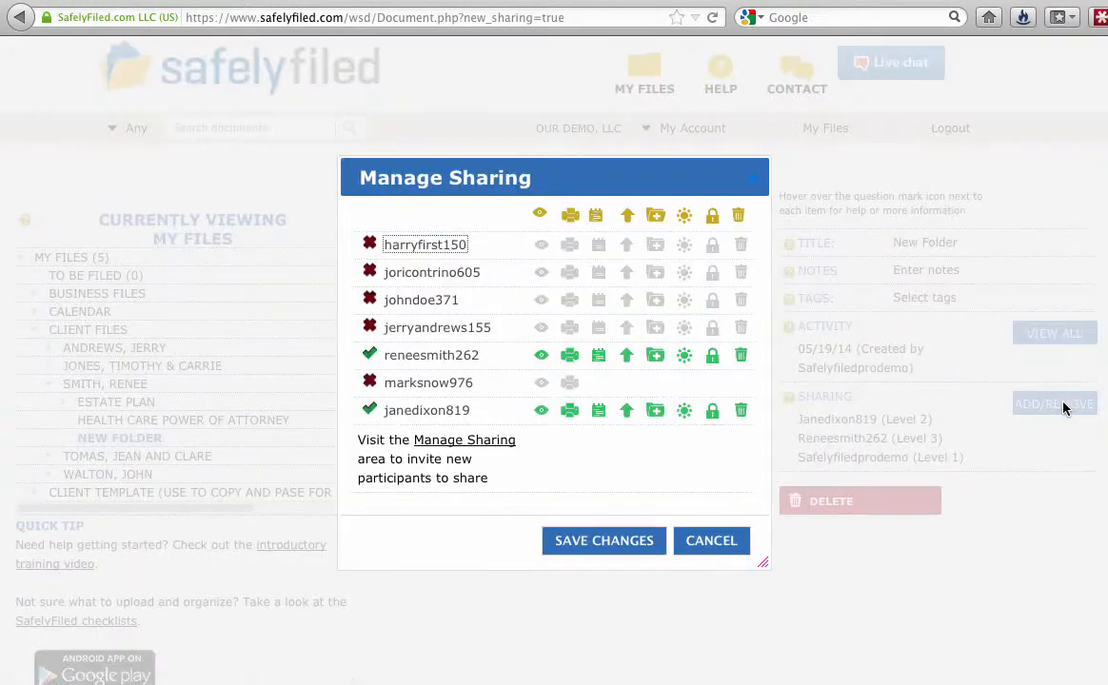
click(476, 355)
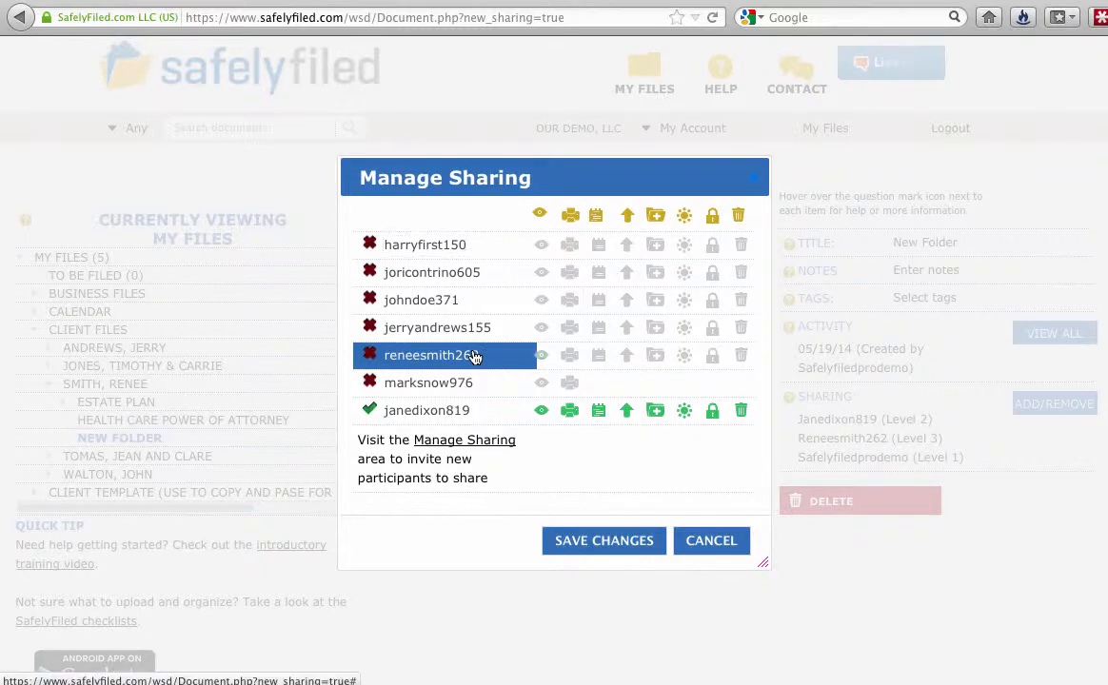
click(594, 539)
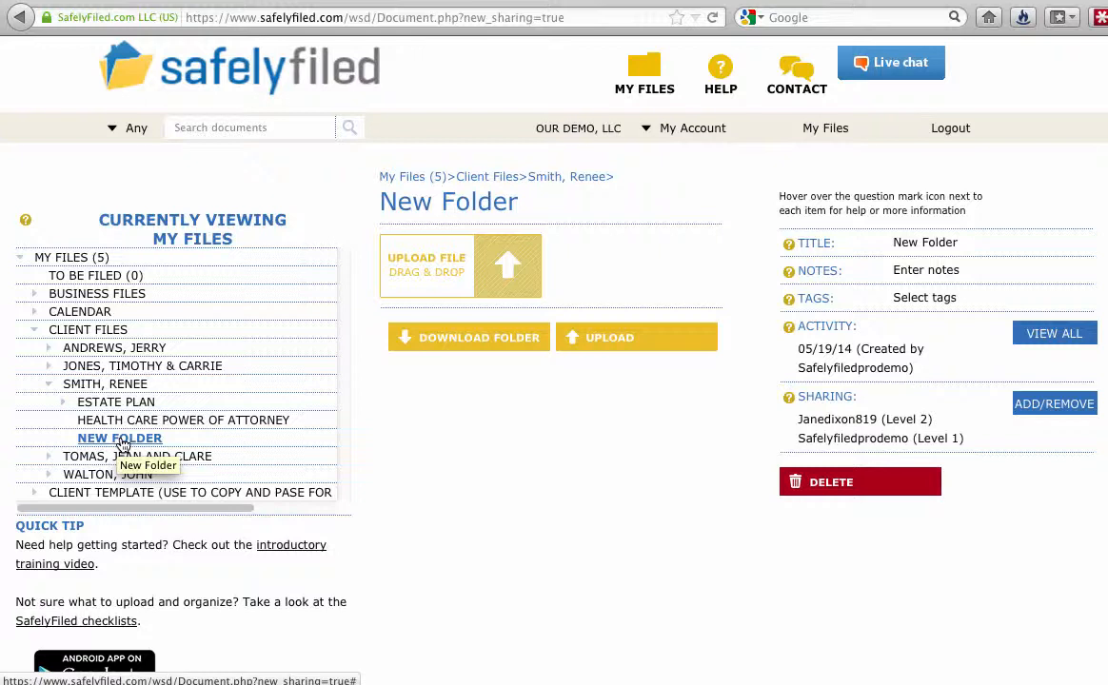
click(80, 384)
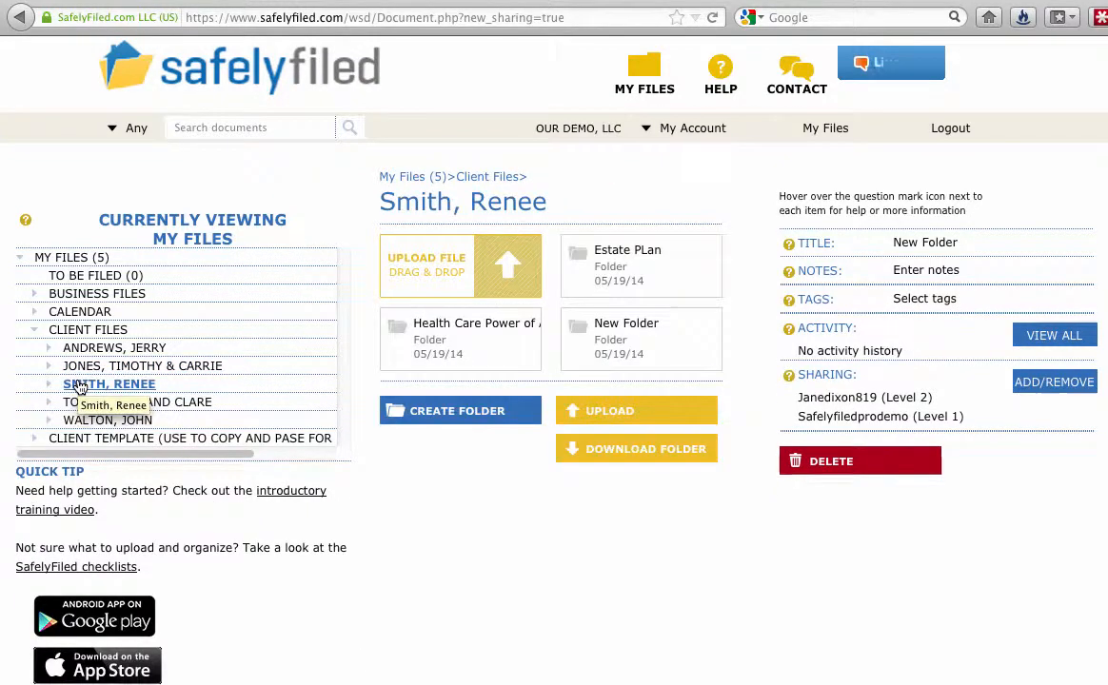